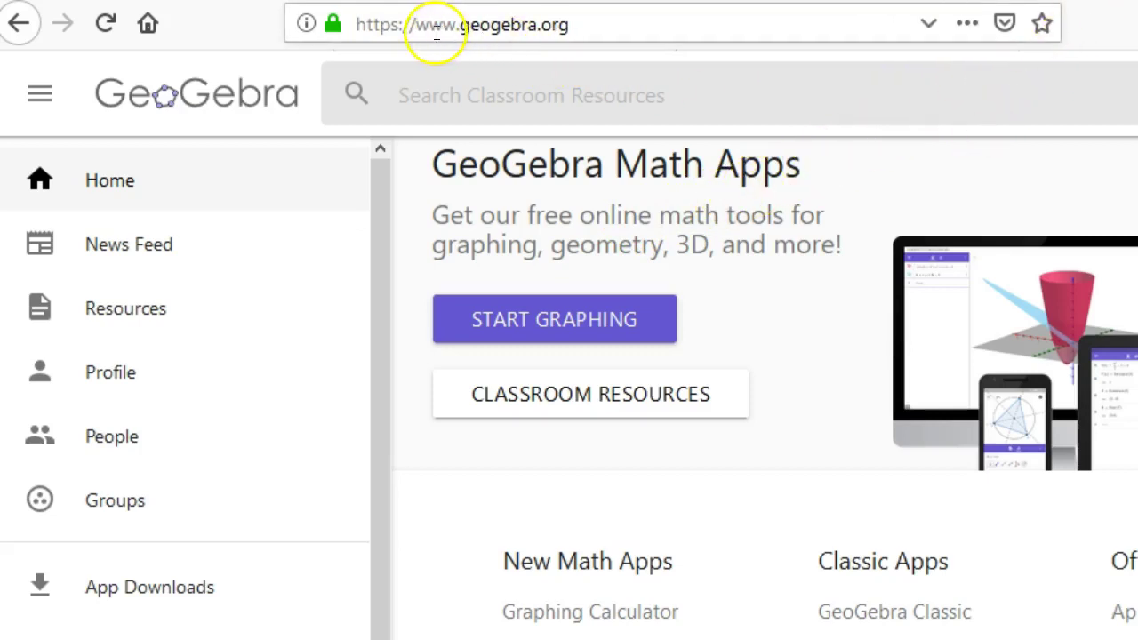
- Load geogebra.org/classic#spreadsheet, then open and dismiss the Analysis tool menu without picking a type
{"action": "left_click_drag", "start_coordinate": [558, 25], "coordinate": [339, 13]}
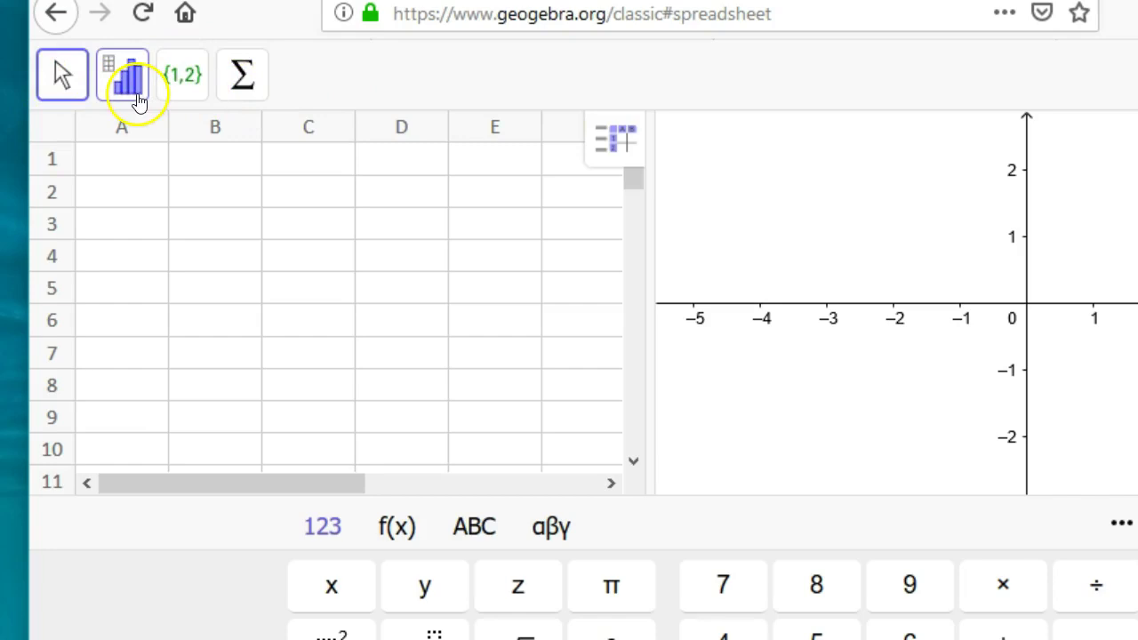
{"action": "left_click", "coordinate": [124, 77]}
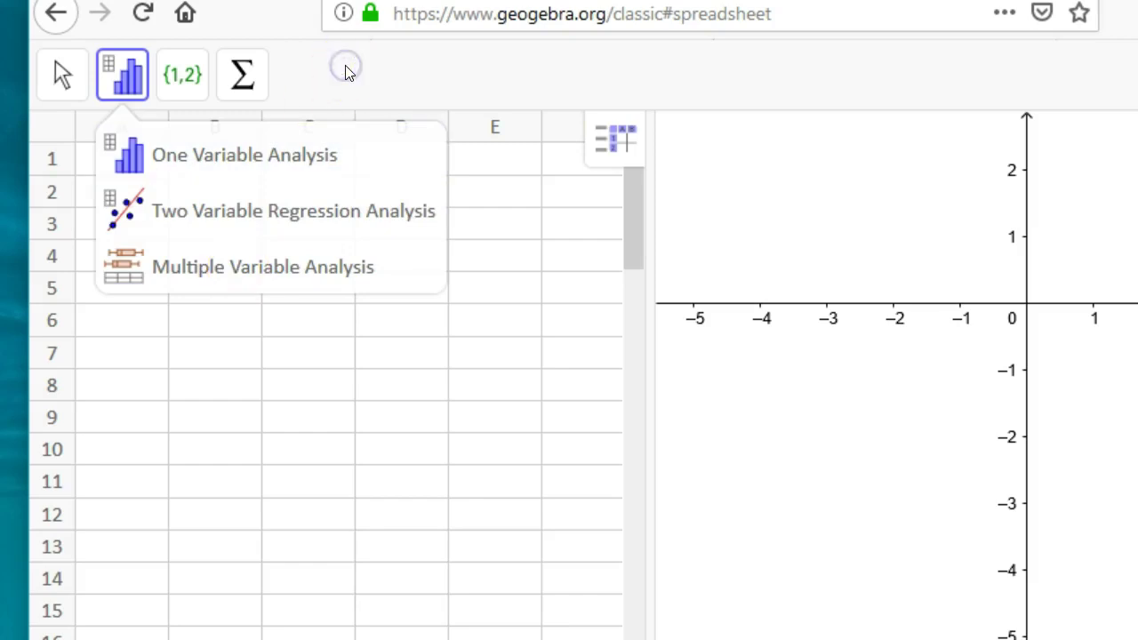
{"action": "left_click", "coordinate": [828, 183]}
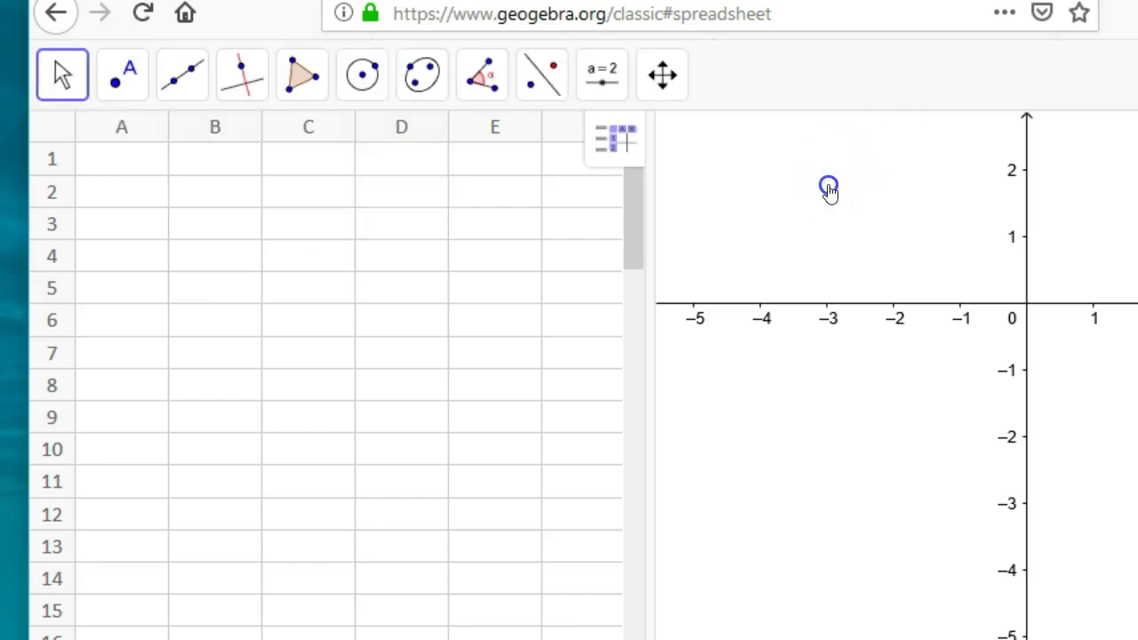
- Enter 2, 3, 3, 4, 4, 5, 5, 6, 6 into cells A1 through A9
{"action": "left_click", "coordinate": [145, 170]}
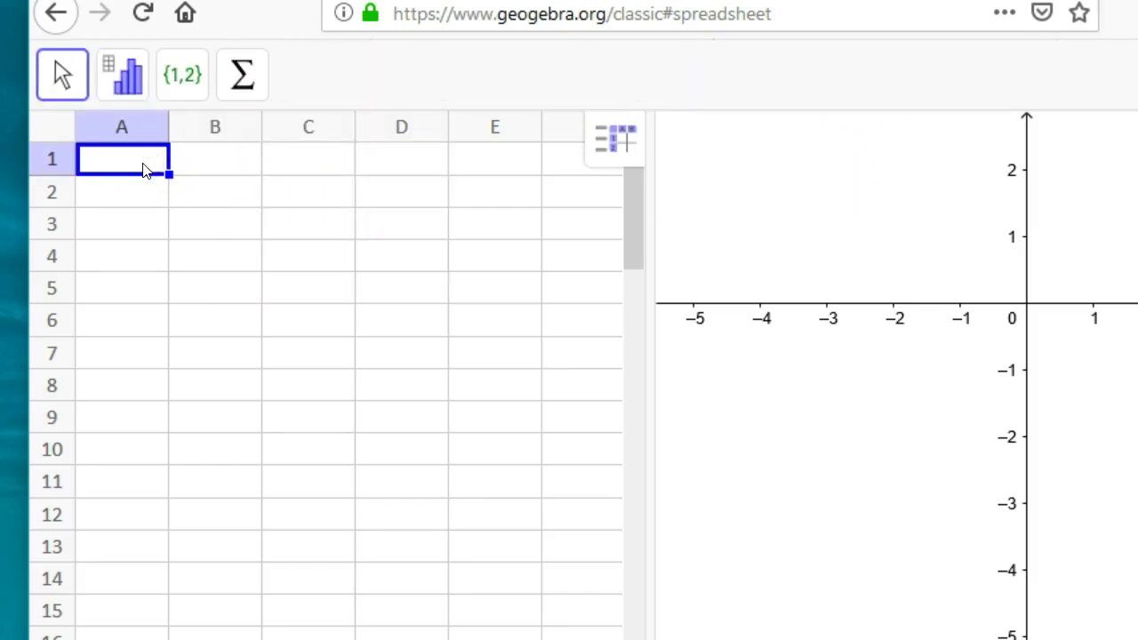
{"action": "type", "text": "2"}
{"action": "key", "text": "Return"}
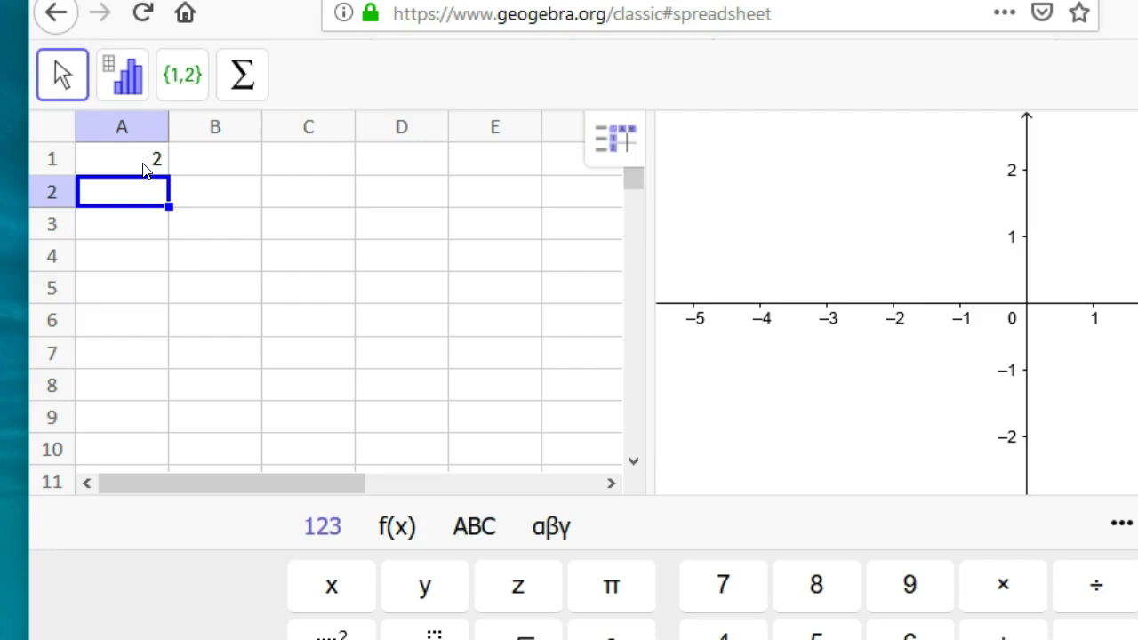
{"action": "left_click", "coordinate": [145, 248]}
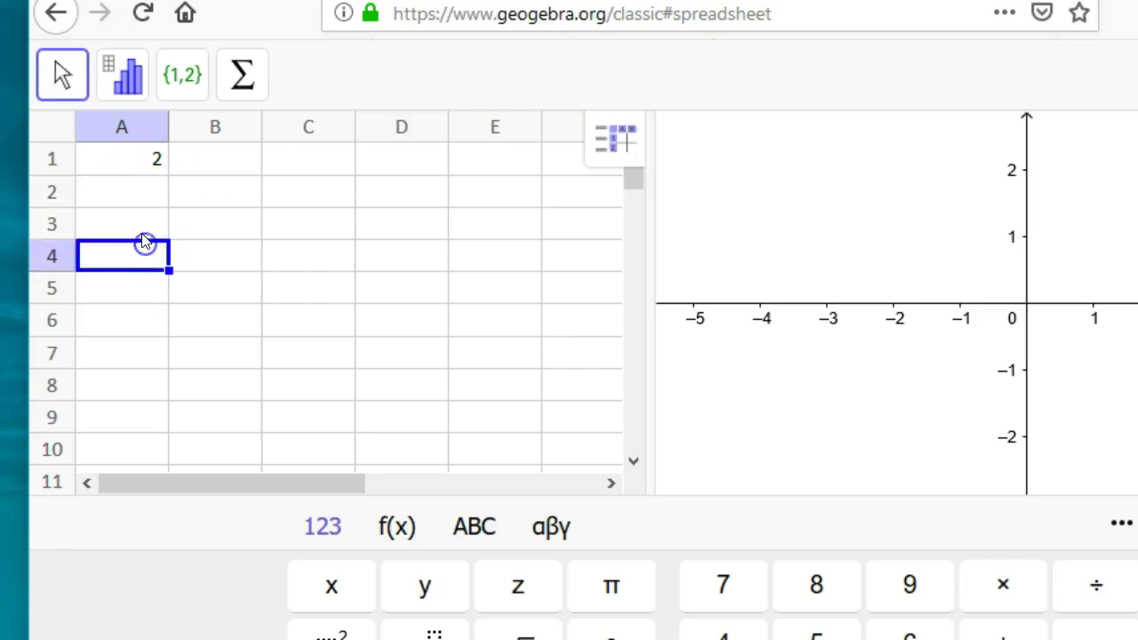
{"action": "left_click", "coordinate": [127, 193]}
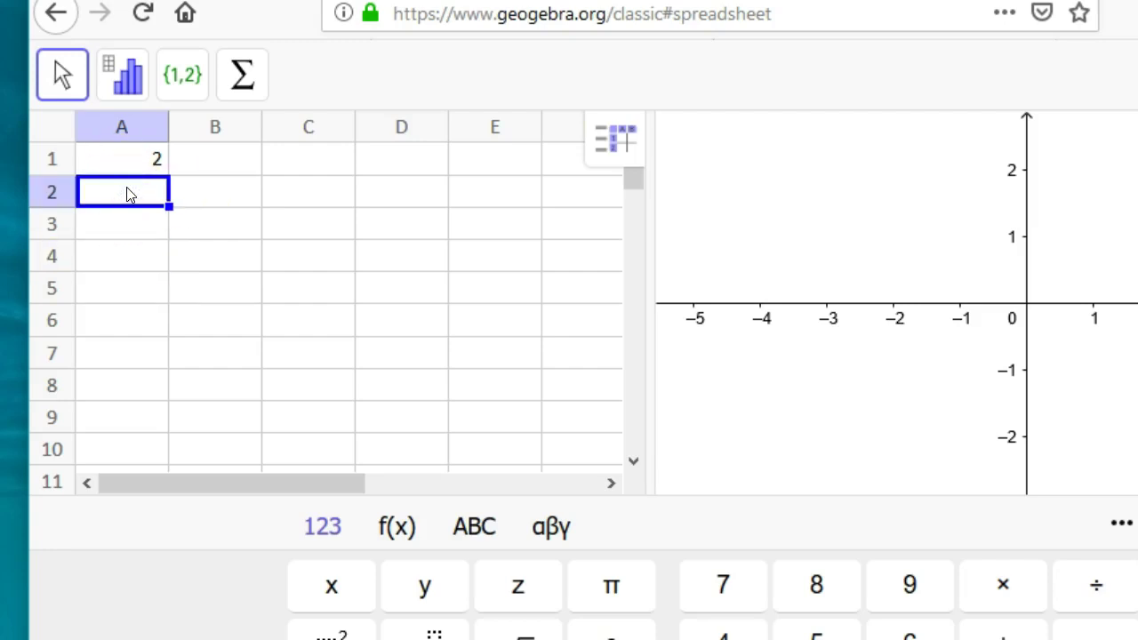
{"action": "type", "text": "3"}
{"action": "key", "text": "Return"}
{"action": "type", "text": "3"}
{"action": "key", "text": "Return"}
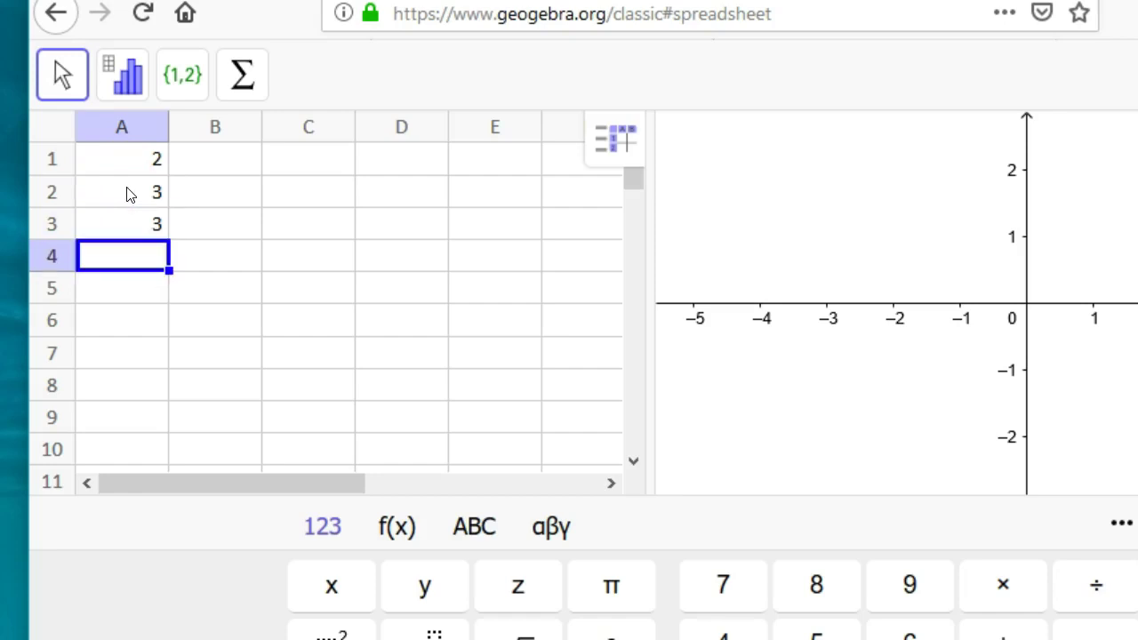
{"action": "type", "text": "4"}
{"action": "key", "text": "Return"}
{"action": "type", "text": "4"}
{"action": "key", "text": "Return"}
{"action": "type", "text": "5"}
{"action": "key", "text": "Return"}
{"action": "type", "text": "5"}
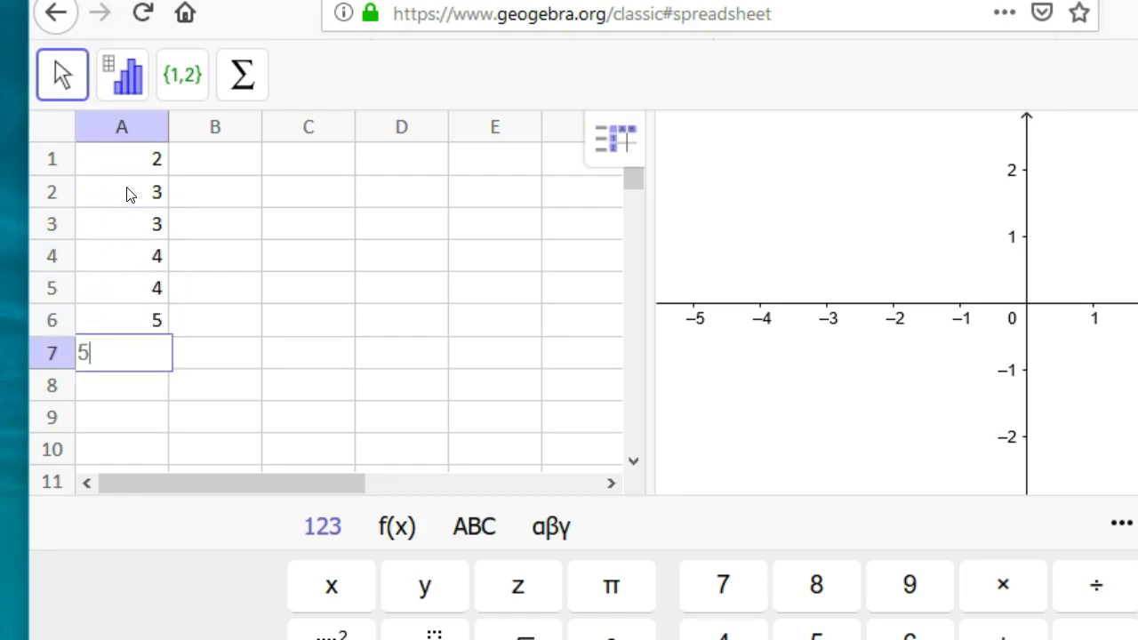
{"action": "key", "text": "Return"}
{"action": "type", "text": "6"}
{"action": "key", "text": "Return"}
{"action": "type", "text": "6"}
{"action": "key", "text": "Return"}
{"action": "key", "text": "Up"}
- Fill cells B1 through B9 with 7, 7, 7, 8, 8, 8, 8, 9, 9
{"action": "key", "text": "Right"}
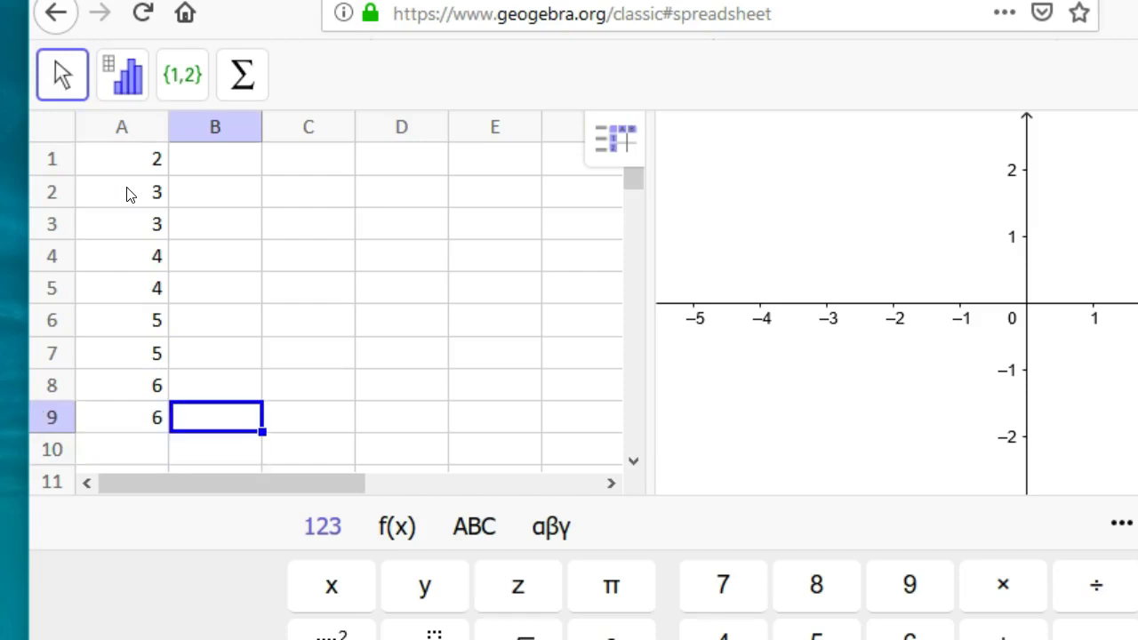
{"action": "key", "text": "Up"}
{"action": "key", "text": "Up"}
{"action": "key", "text": "Up"}
{"action": "key", "text": "Up"}
{"action": "key", "text": "Up"}
{"action": "key", "text": "Up"}
{"action": "key", "text": "Up"}
{"action": "key", "text": "Up"}
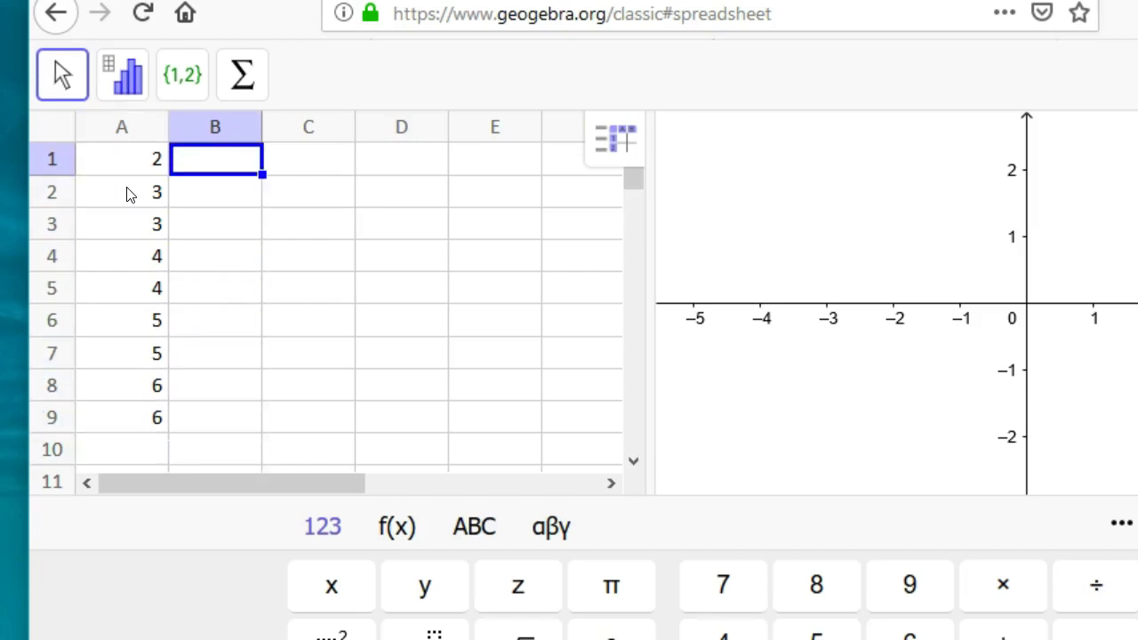
{"action": "type", "text": "7"}
{"action": "key", "text": "Return"}
{"action": "type", "text": "7"}
{"action": "key", "text": "Return"}
{"action": "type", "text": "7"}
{"action": "key", "text": "Return"}
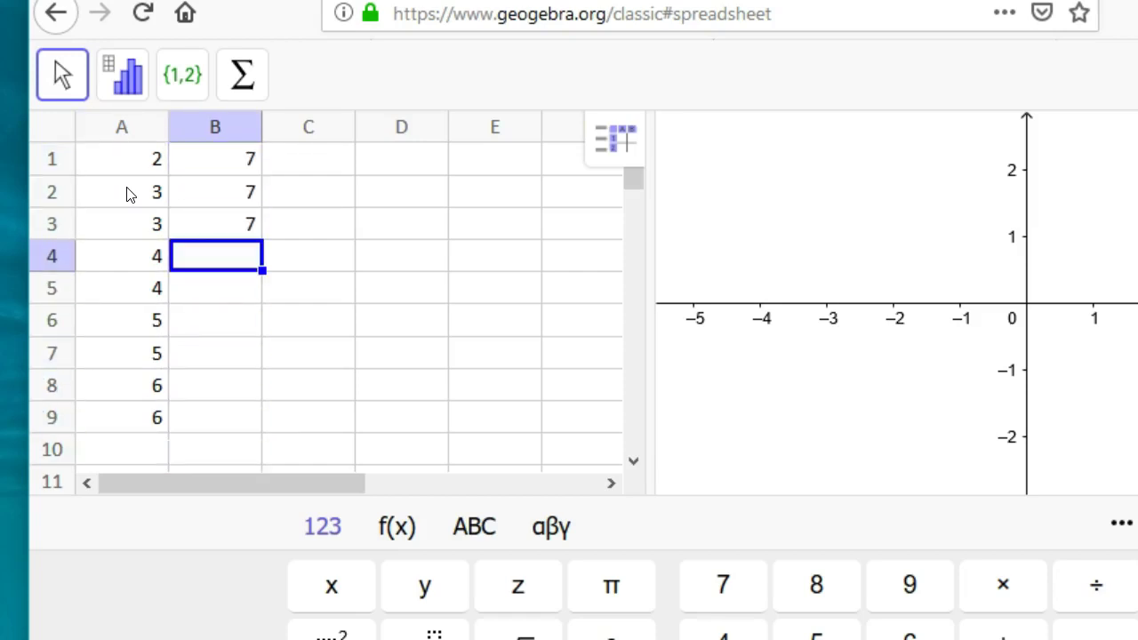
{"action": "type", "text": "8"}
{"action": "key", "text": "Return"}
{"action": "type", "text": "8"}
{"action": "key", "text": "Return"}
{"action": "type", "text": "8"}
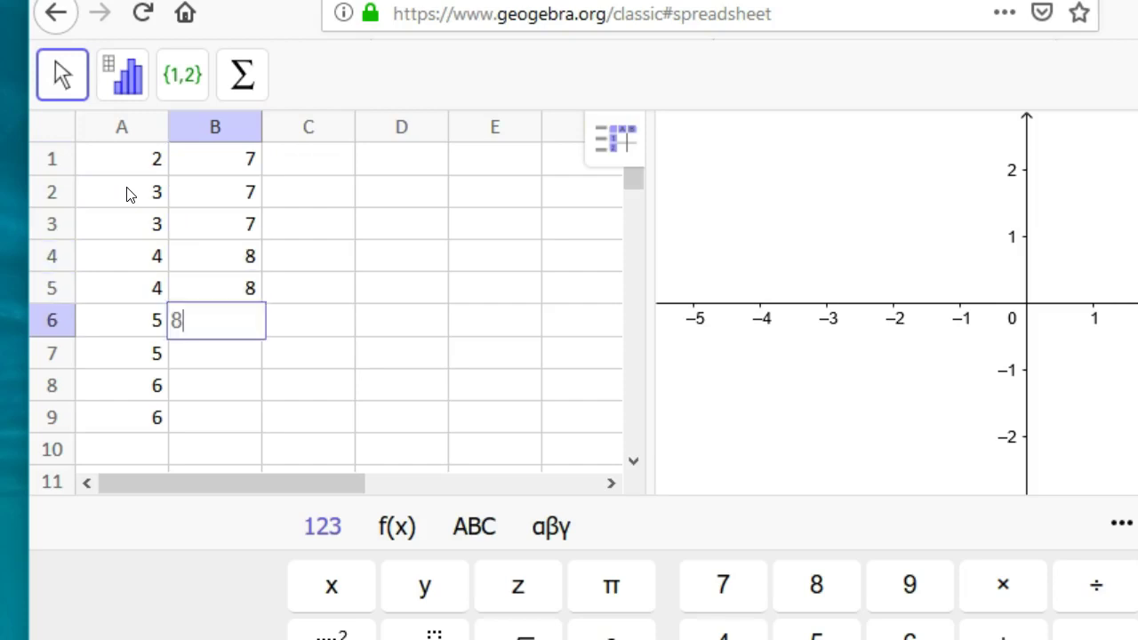
{"action": "key", "text": "Return"}
{"action": "type", "text": "8"}
{"action": "key", "text": "Return"}
{"action": "type", "text": "9"}
{"action": "key", "text": "Return"}
{"action": "type", "text": "9"}
{"action": "key", "text": "Return"}
{"action": "key", "text": "Right"}
- Fill cells C1 through C9 with the numbers 1 through 9
{"action": "key", "text": "Up"}
{"action": "key", "text": "Up"}
{"action": "key", "text": "Up"}
{"action": "key", "text": "Up"}
{"action": "key", "text": "Up"}
{"action": "key", "text": "Up"}
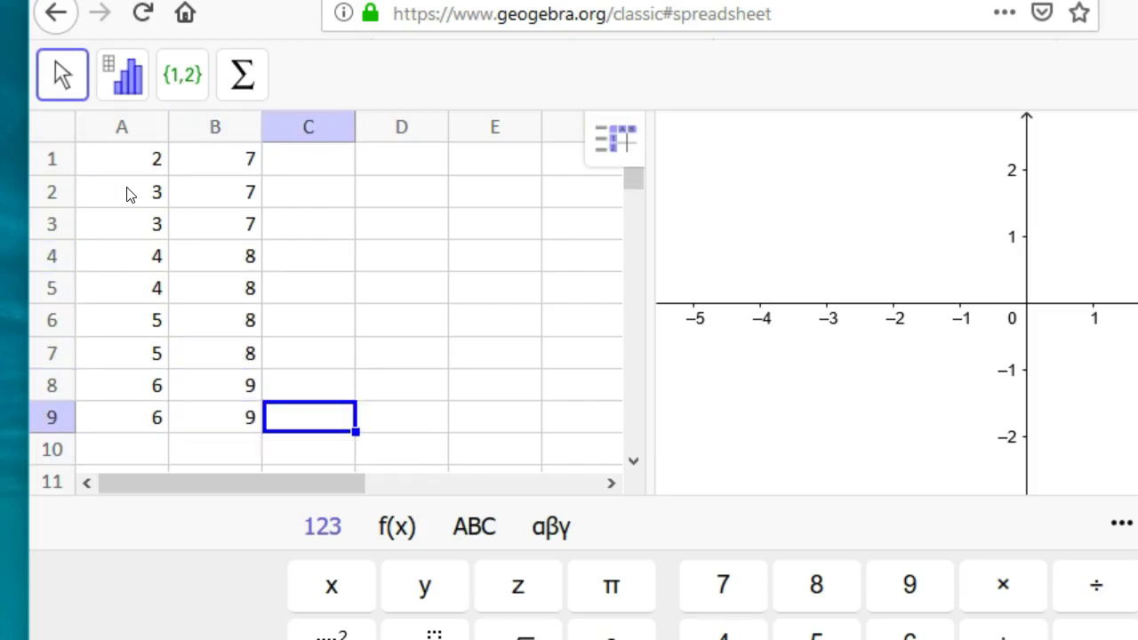
{"action": "key", "text": "Up"}
{"action": "key", "text": "Up"}
{"action": "key", "text": "Up"}
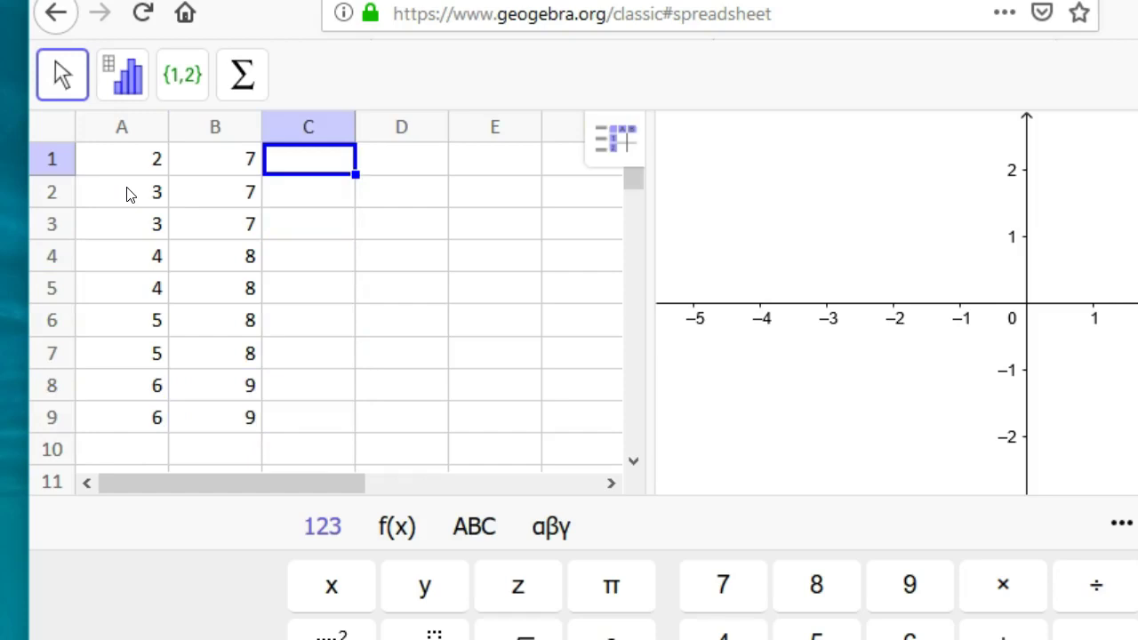
{"action": "type", "text": "1 2"}
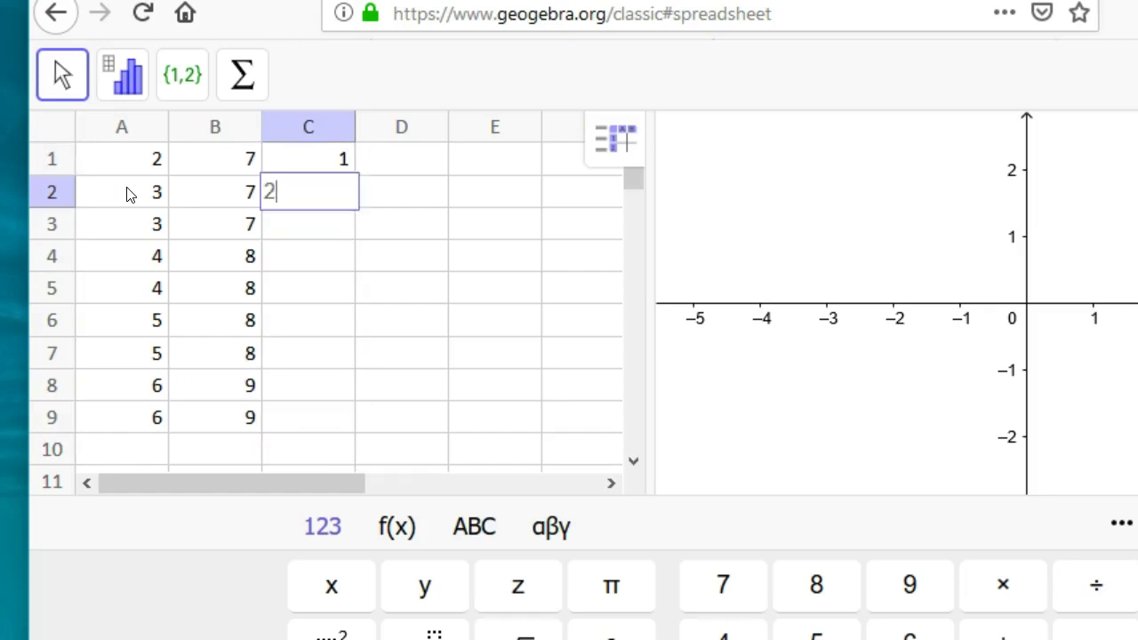
{"action": "key", "text": "Return"}
{"action": "type", "text": "3"}
{"action": "key", "text": "Return"}
{"action": "type", "text": "4"}
{"action": "key", "text": "Return"}
{"action": "type", "text": "5"}
{"action": "key", "text": "Return"}
{"action": "type", "text": "6"}
{"action": "key", "text": "Return"}
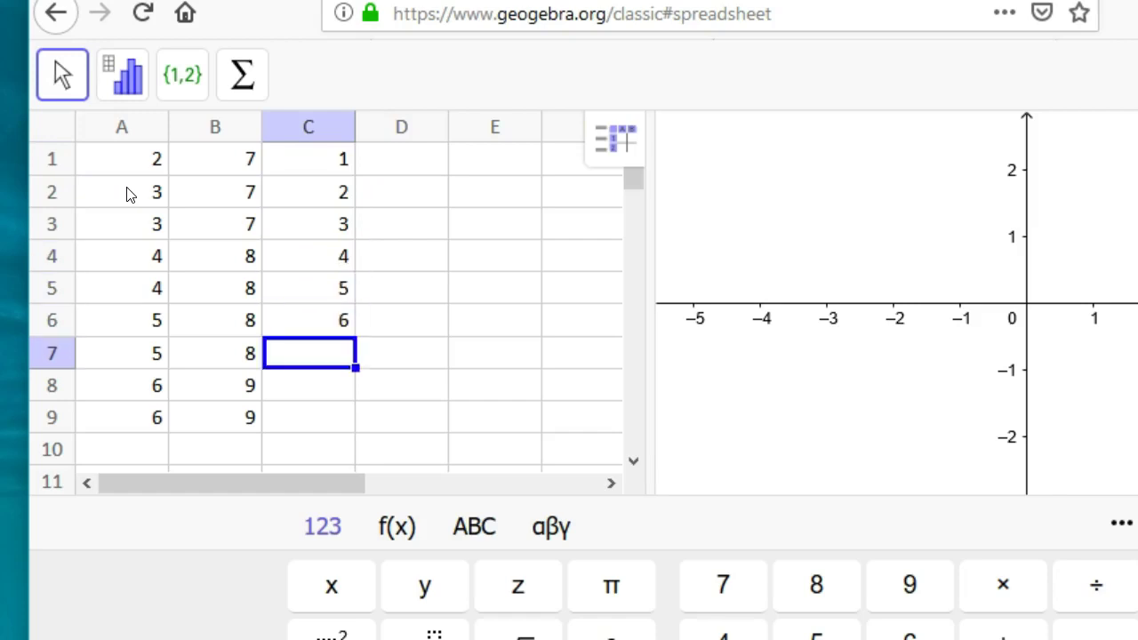
{"action": "type", "text": "7"}
{"action": "key", "text": "Return"}
{"action": "type", "text": "8"}
{"action": "key", "text": "Return"}
{"action": "type", "text": "9"}
{"action": "key", "text": "Return"}
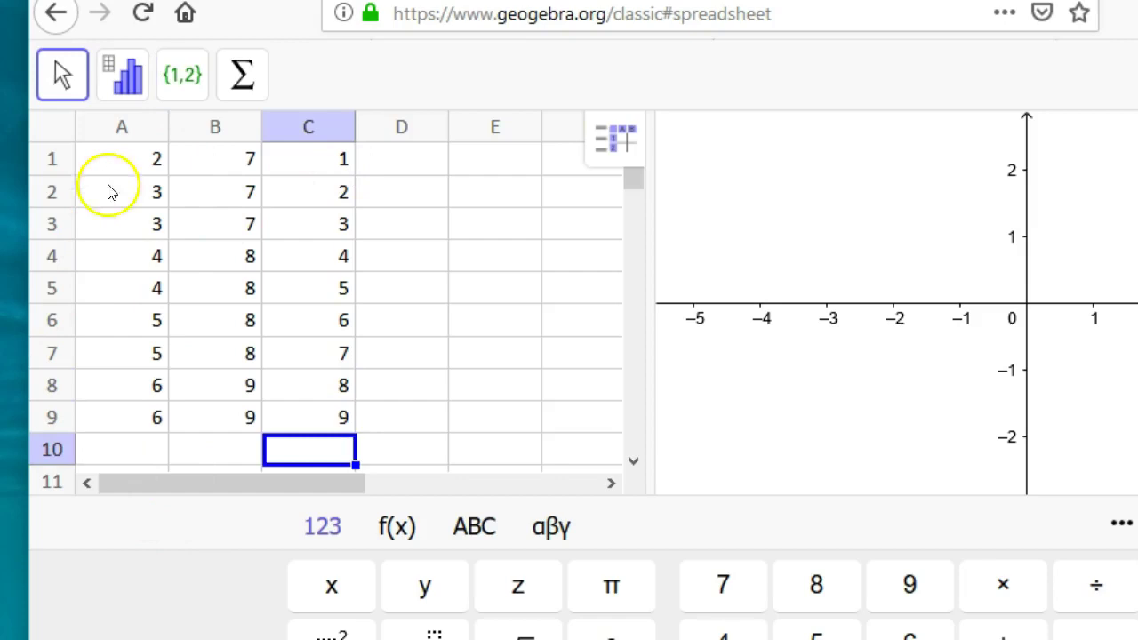
- Run Multiple Variable Analysis on columns A–C, giving stacked box plots with medians 4, 8 and 5
{"action": "left_click_drag", "start_coordinate": [100, 126], "coordinate": [298, 123]}
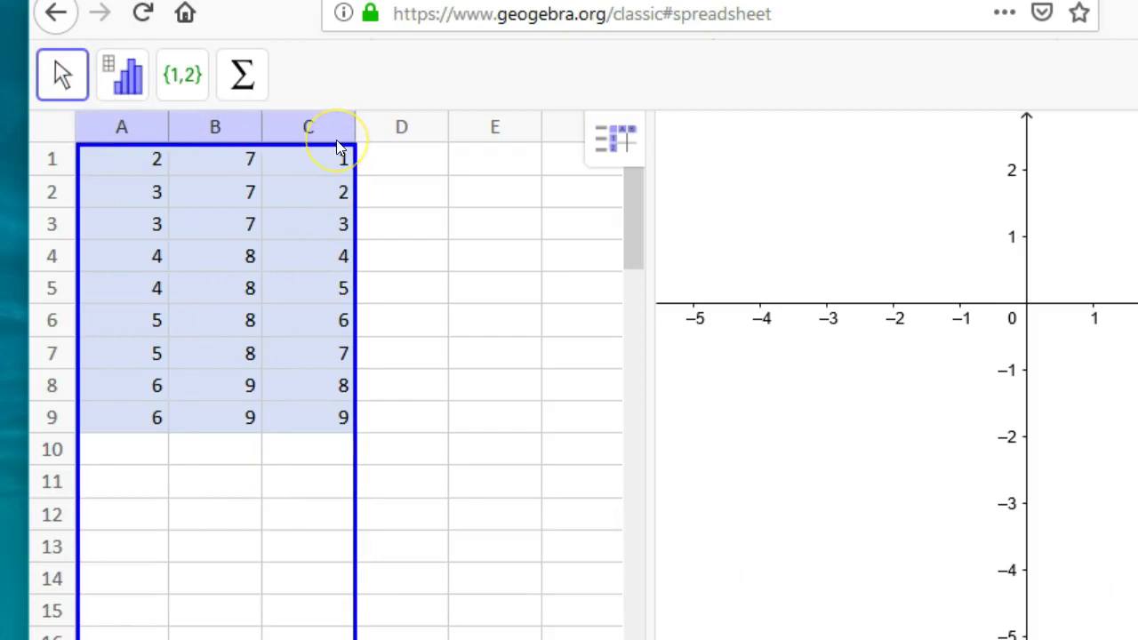
{"action": "left_click", "coordinate": [122, 75]}
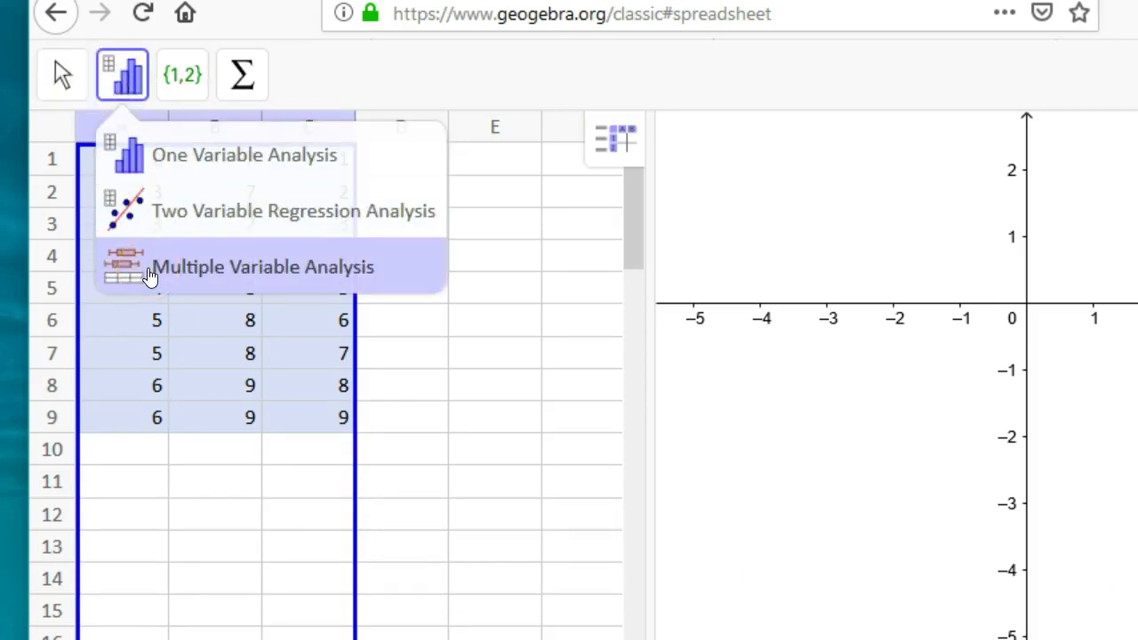
{"action": "left_click", "coordinate": [149, 269]}
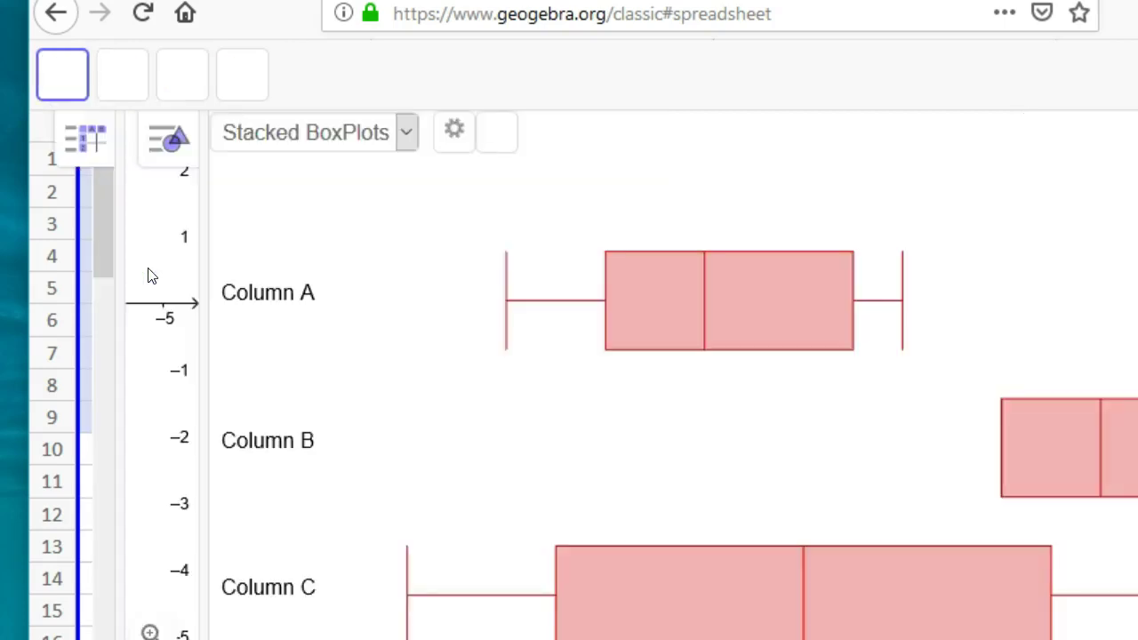
{"action": "left_click", "coordinate": [1055, 89]}
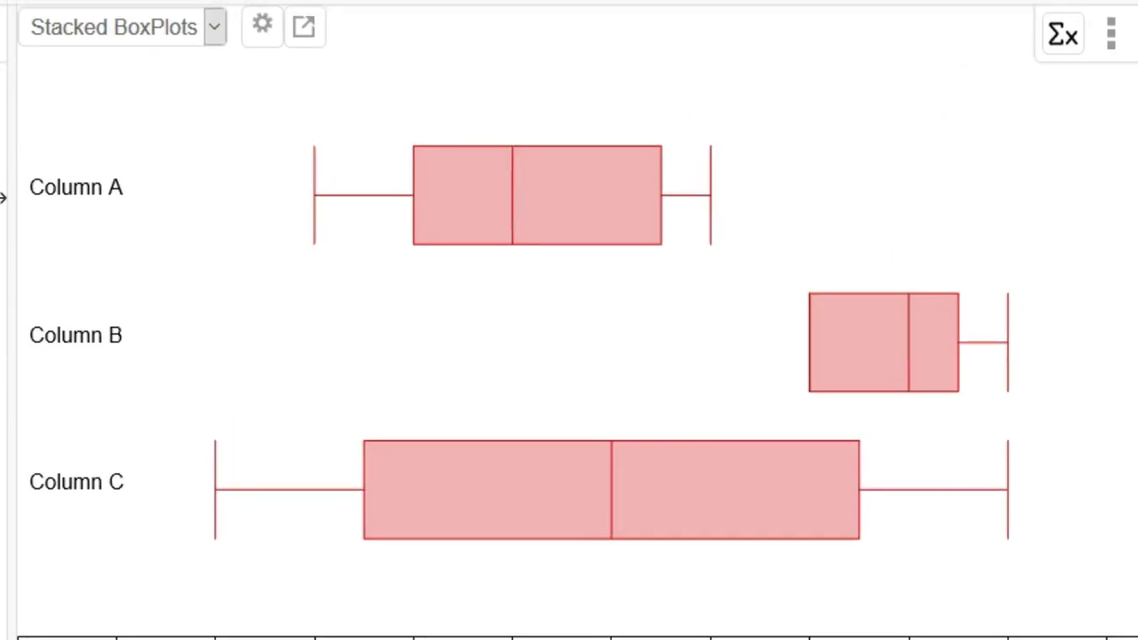
- Turn on the Σx Statistics table, showing means 4.2222, 7.8889 and 5 for columns A–C
{"action": "left_click", "coordinate": [1063, 38]}
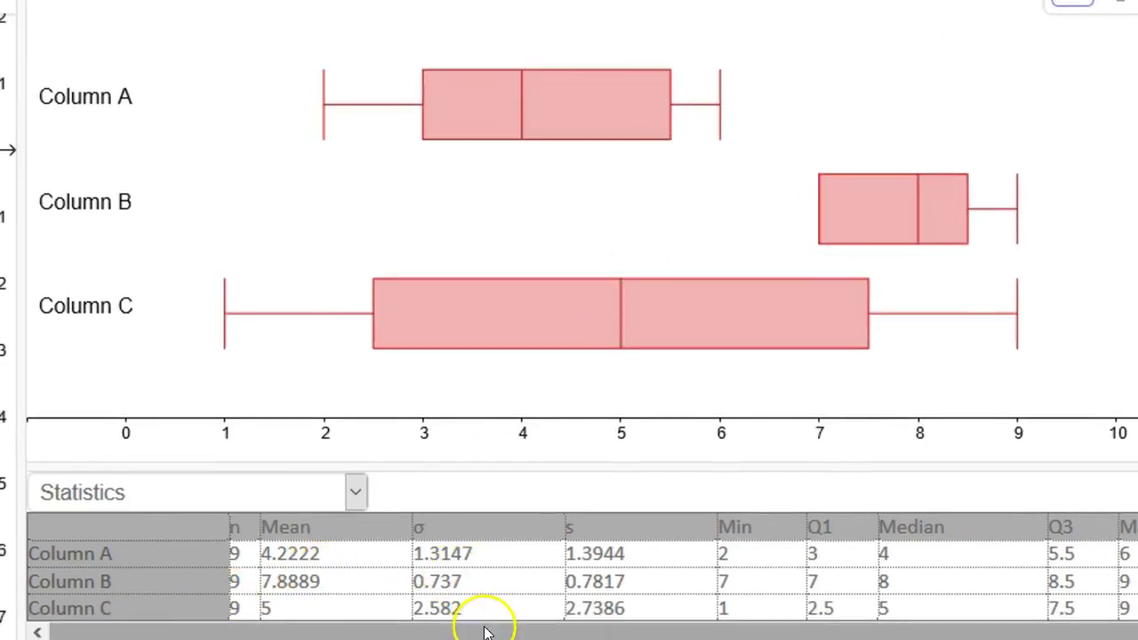
{"action": "left_click", "coordinate": [424, 626]}
{"action": "left_click", "coordinate": [229, 552]}
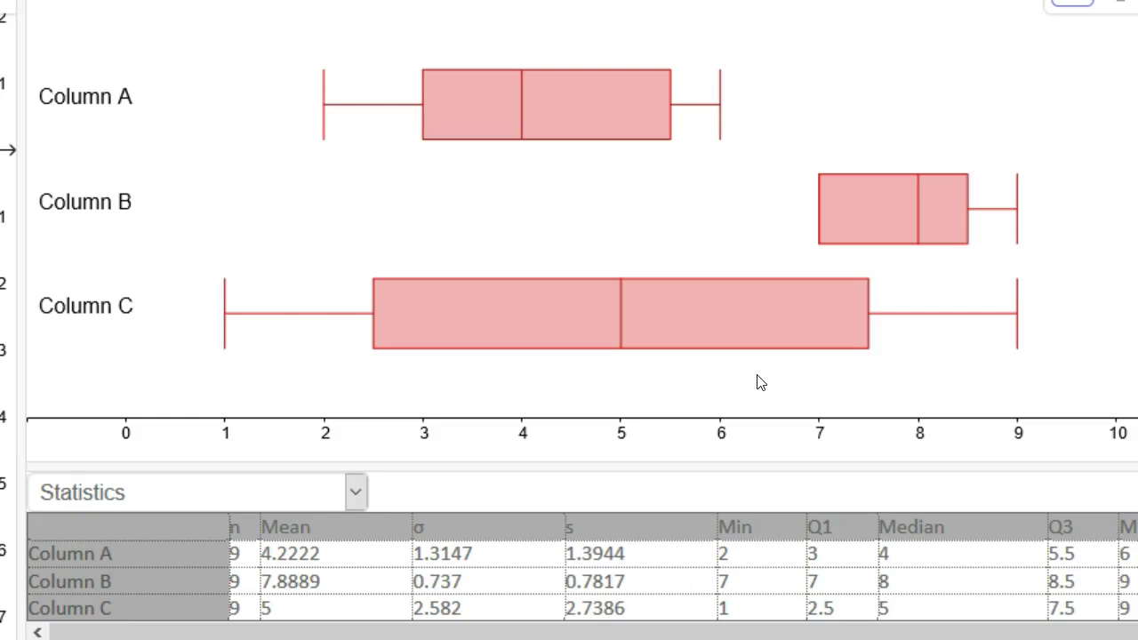
{"action": "left_click", "coordinate": [299, 243]}
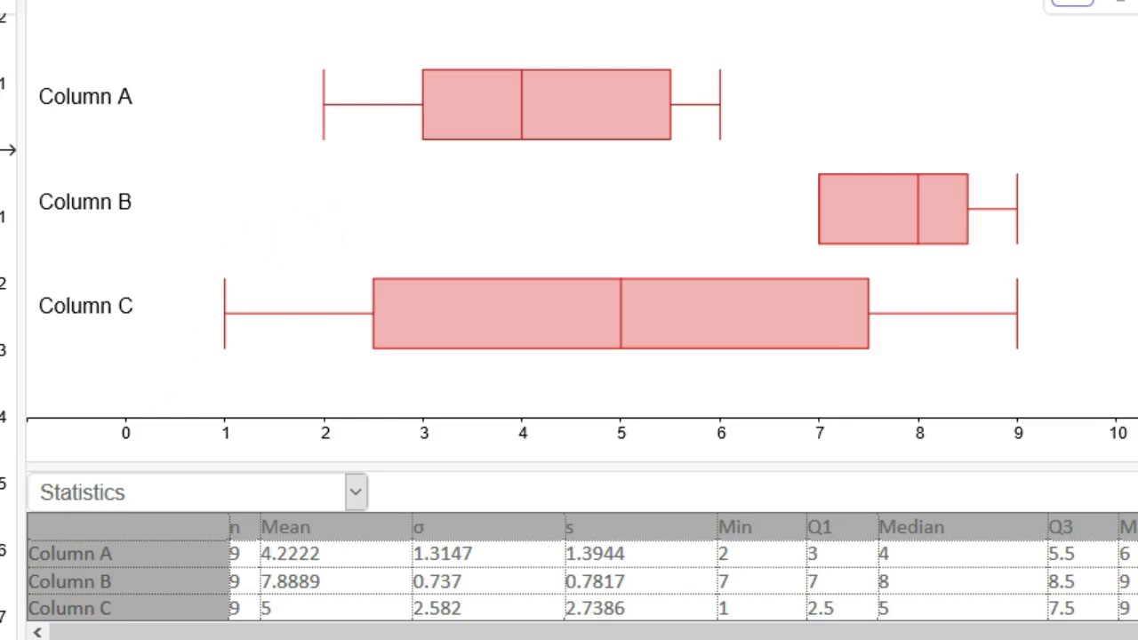